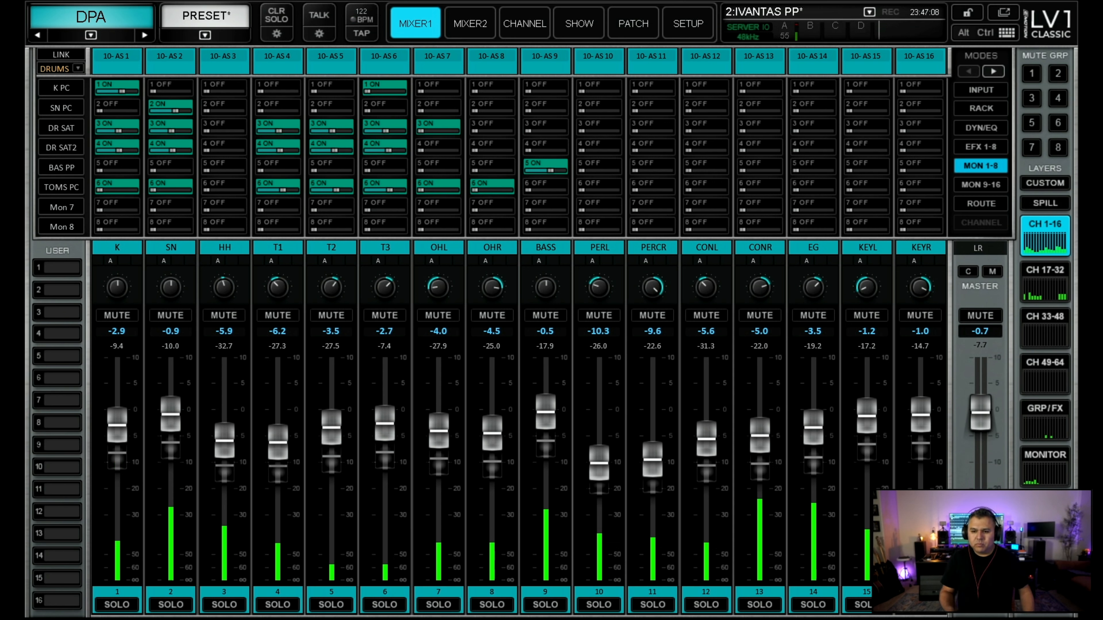
View the custom DRUMS fader layer and return to the channel 1-16 layer.
left_click(1044, 183)
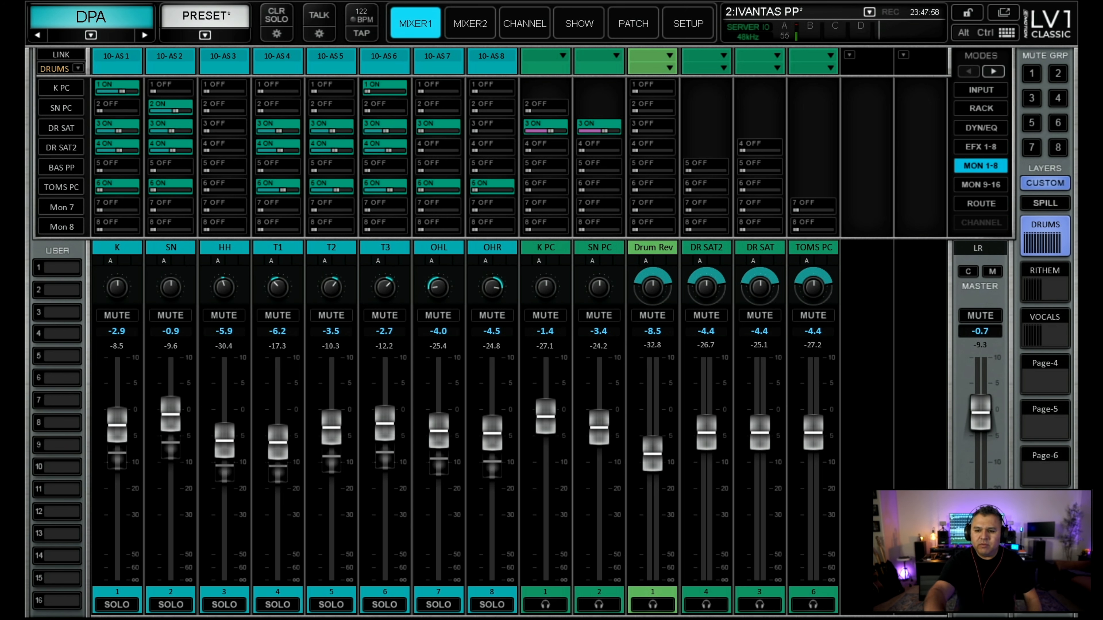
left_click(1045, 183)
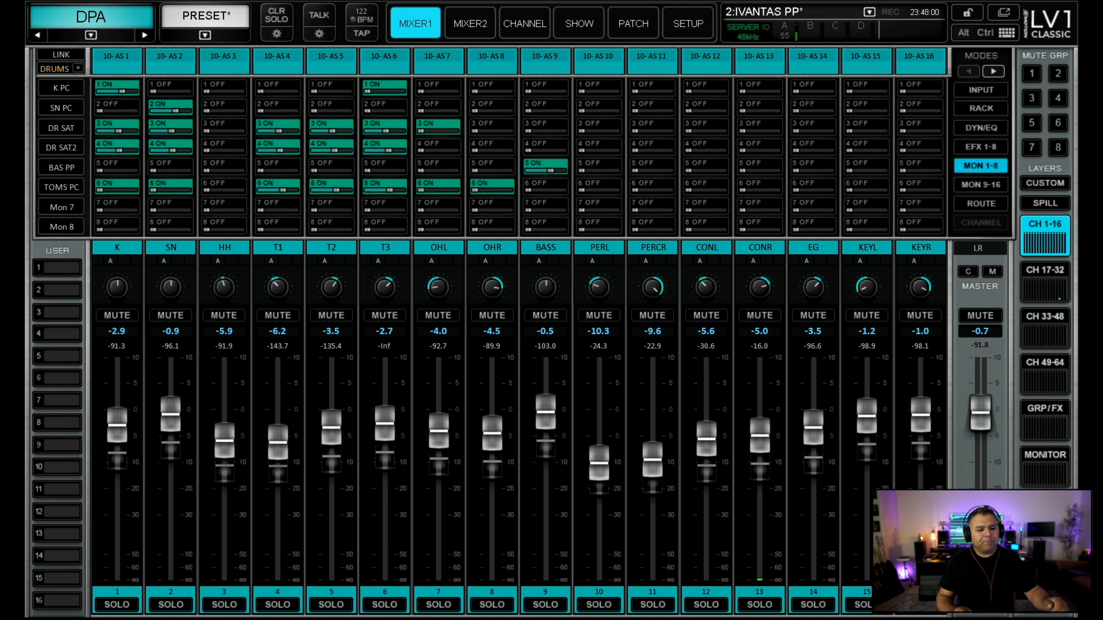
Select the kick channel K and open its SSLChannel plugin in the channel view.
left_click(115, 518)
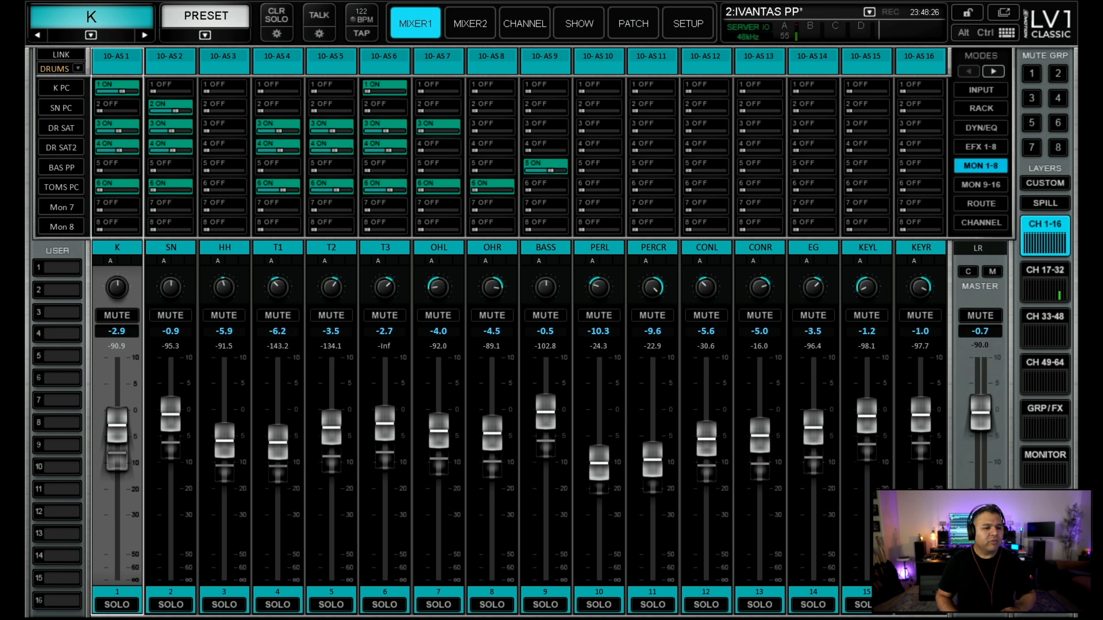
left_click(170, 536)
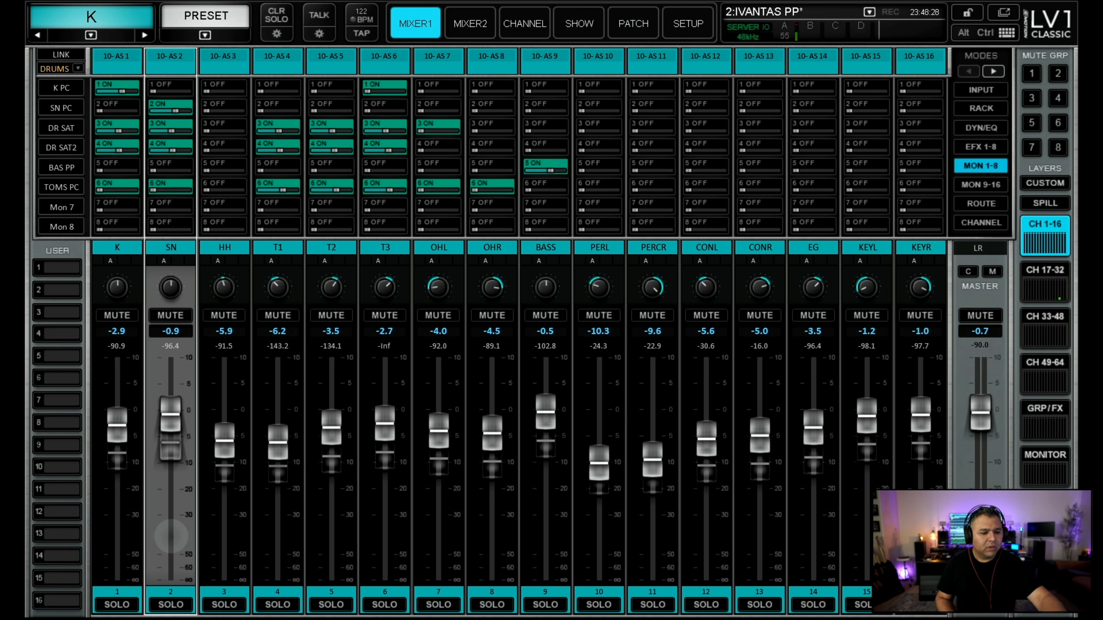
left_click(117, 536)
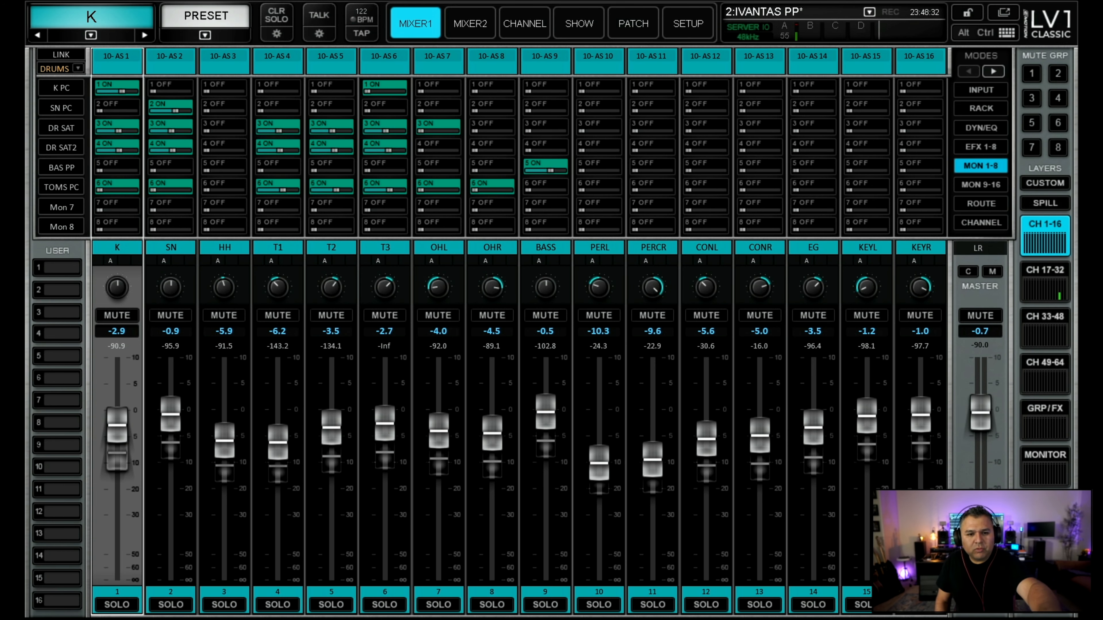
left_click(524, 24)
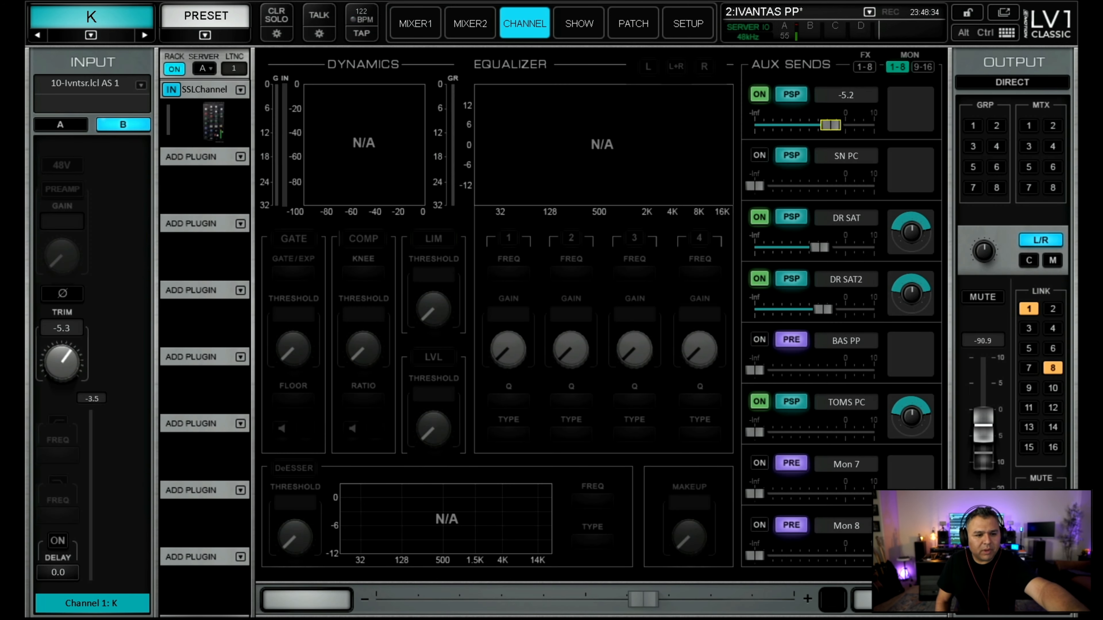
left_click(213, 122)
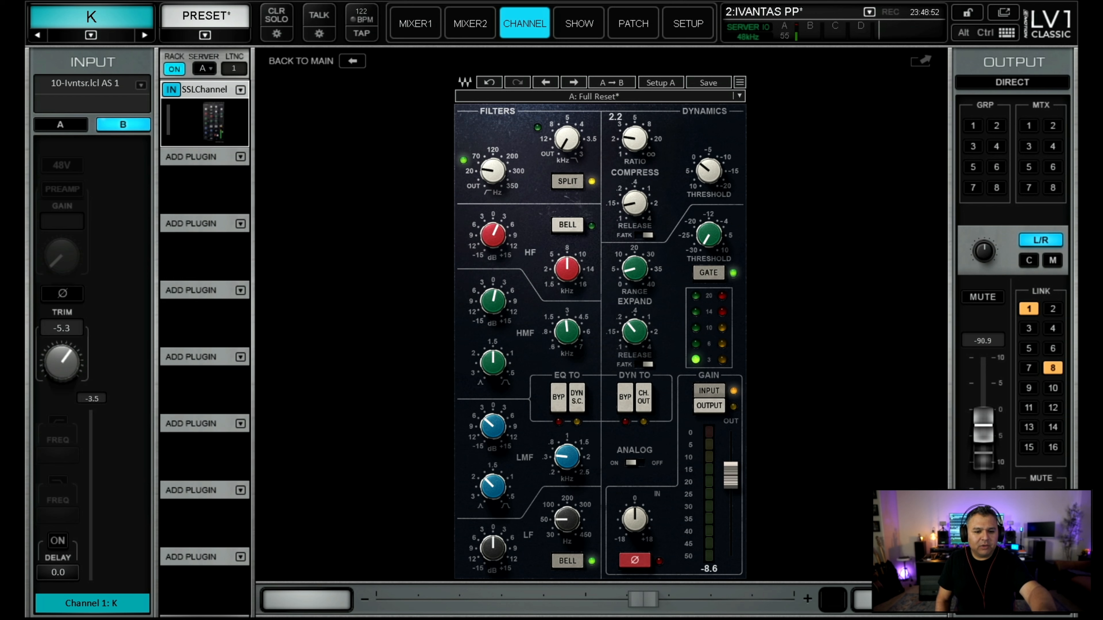
Examine the kick's HF, HMF, LMF and LF gains and its compressor ratio and threshold in the SSLChannel plugin.
left_click(493, 235)
left_click(492, 301)
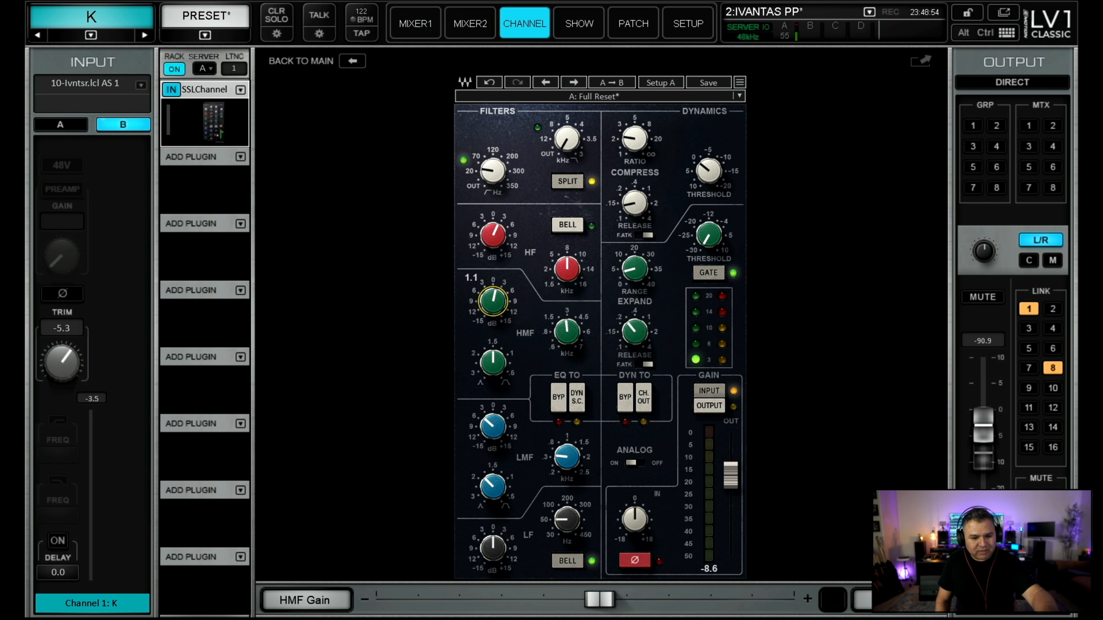
left_click(492, 426)
left_click(492, 549)
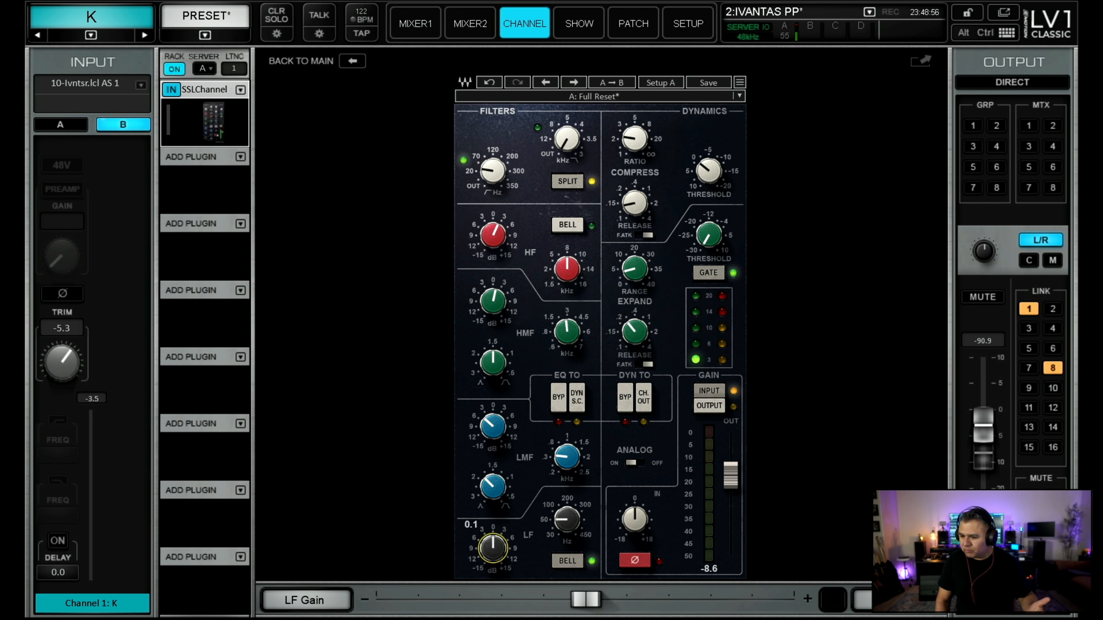
left_click(635, 141)
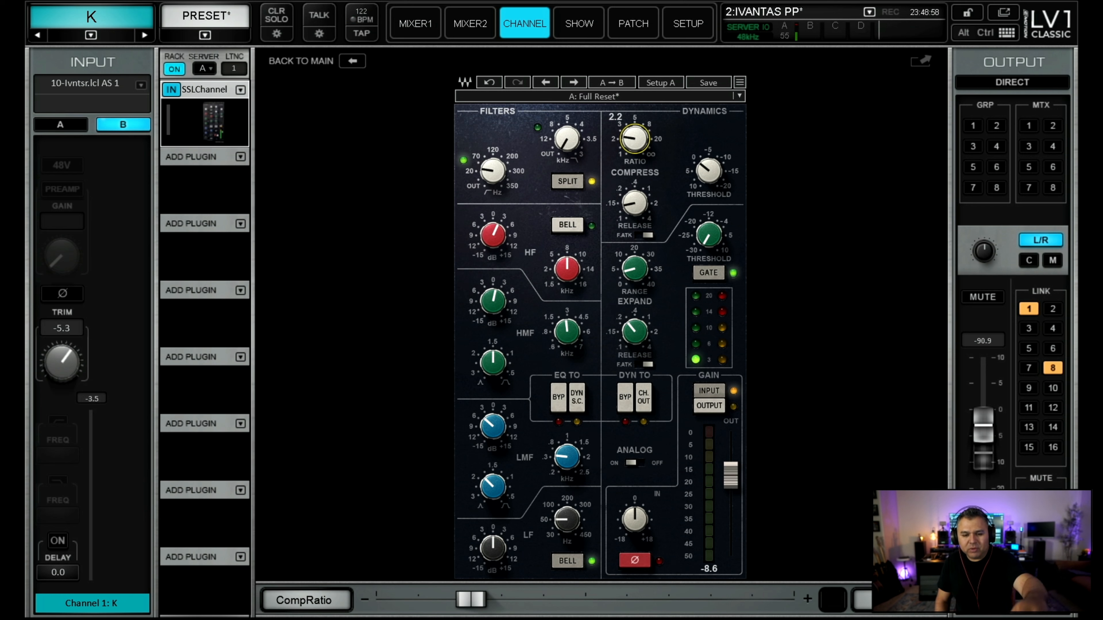
left_click(708, 171)
left_click(634, 138)
left_click(708, 170)
left_click(634, 138)
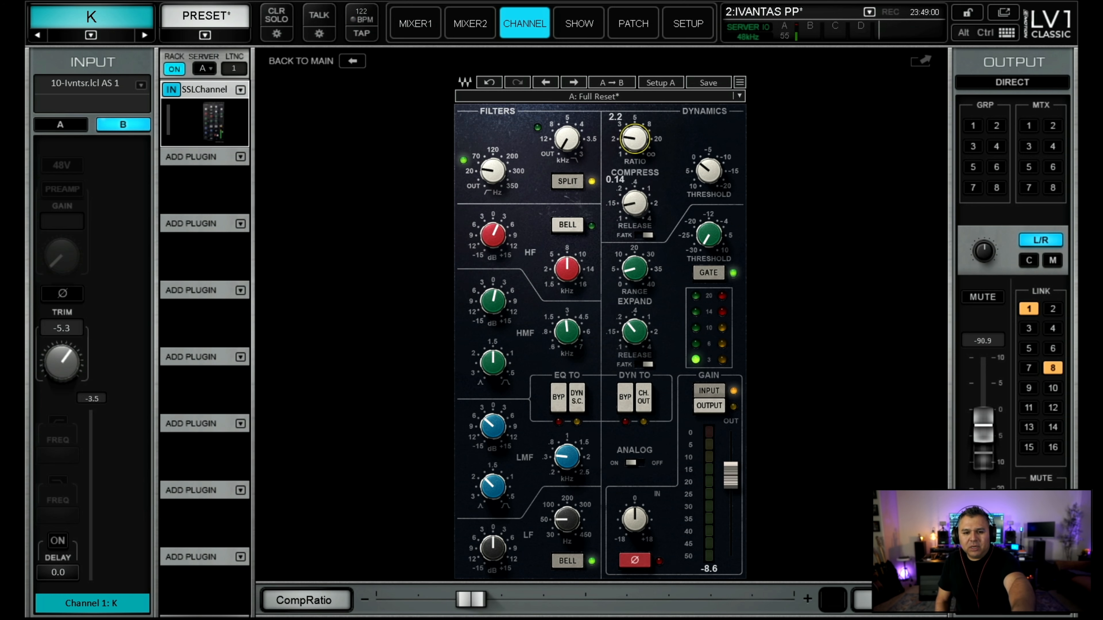
Return to the kick's aux sends, switch the K PC send off and back on, and select its send level.
left_click(352, 61)
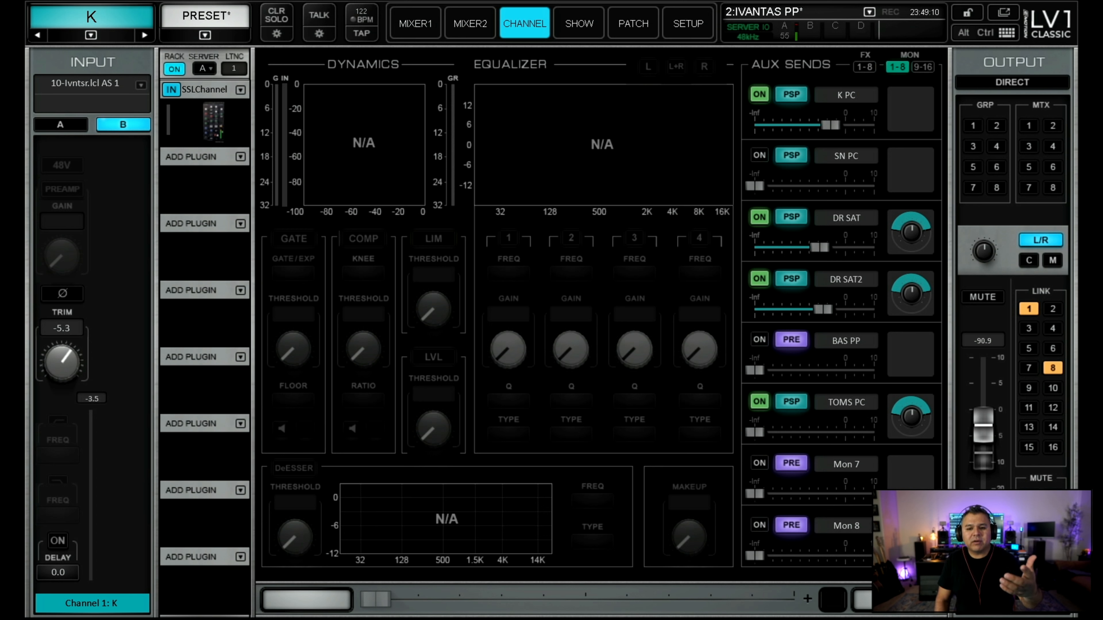
left_click(761, 98)
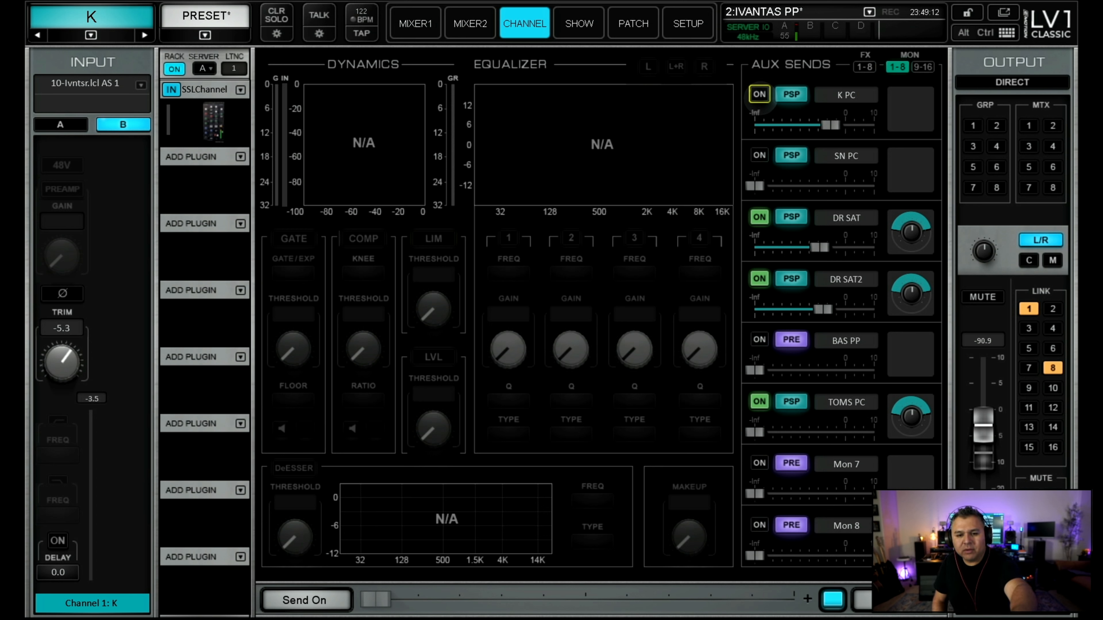
left_click(762, 97)
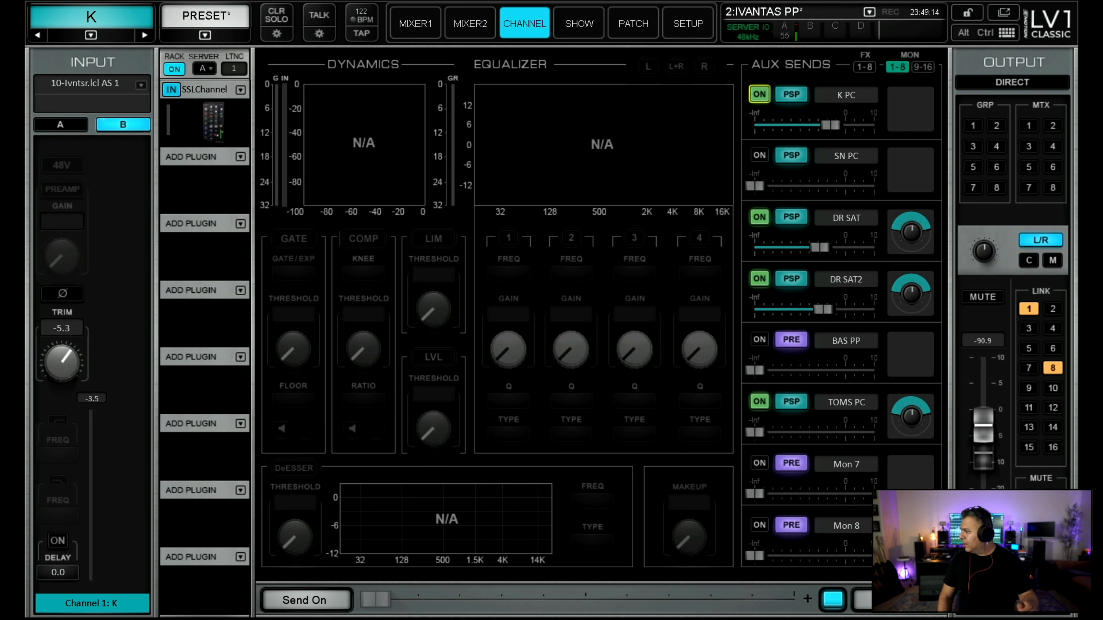
left_click(830, 124)
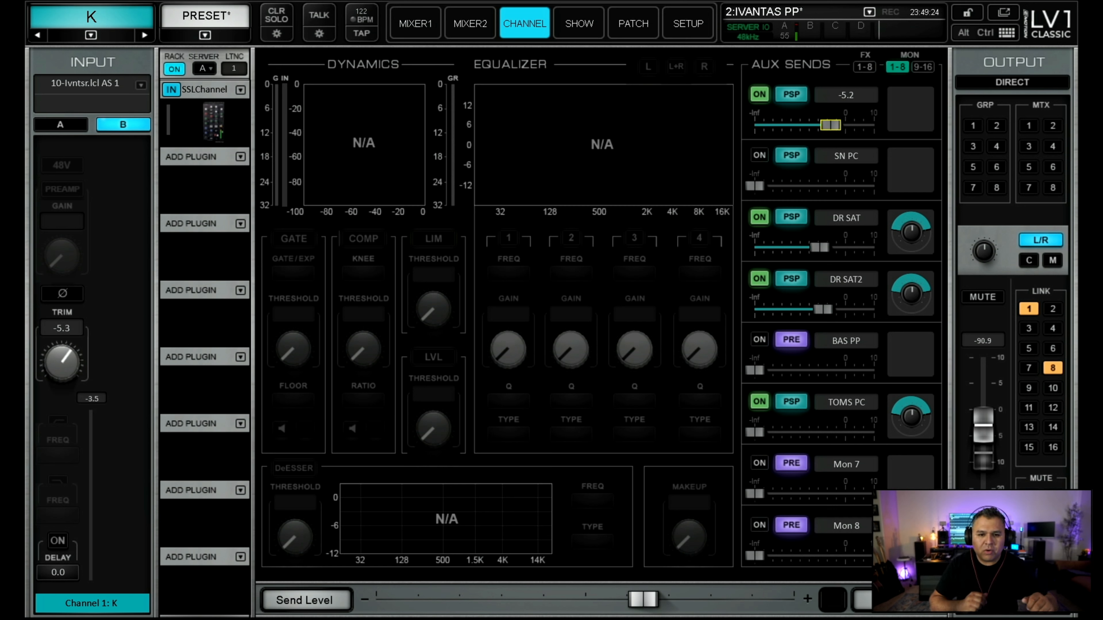
Show the monitor layer and open the K PC bus in the channel view to inspect its dbx-160 compressor.
key("F1")
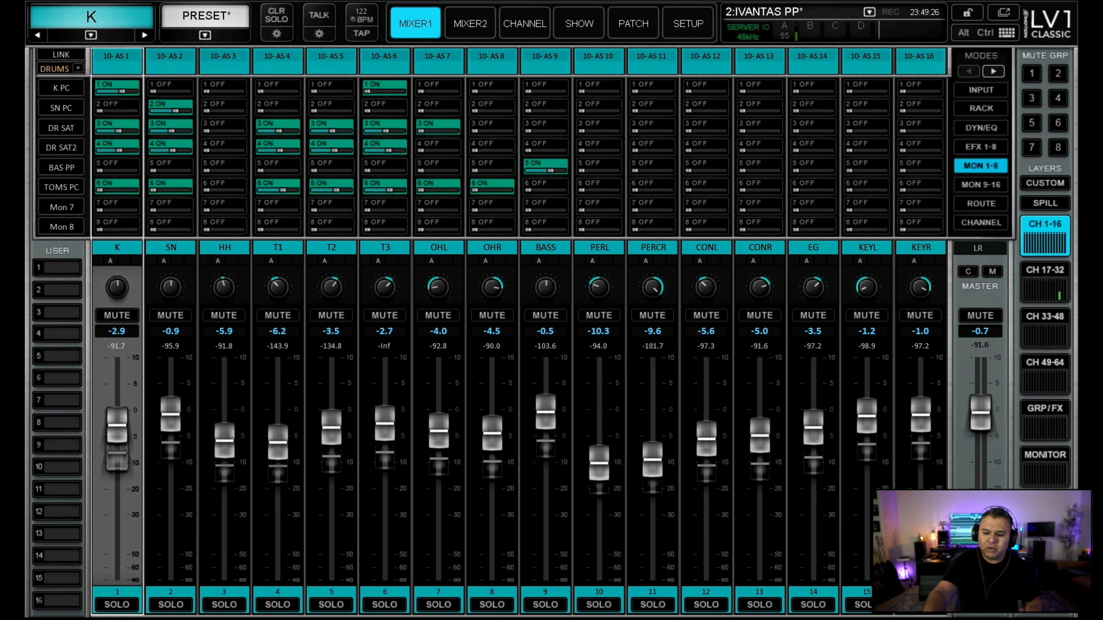
left_click(1044, 466)
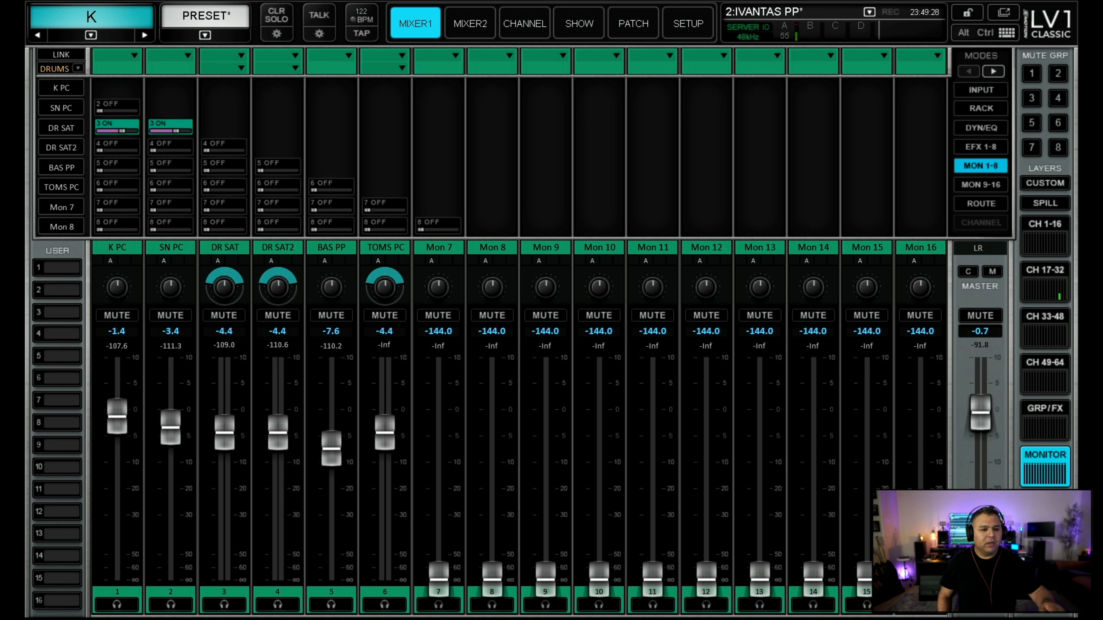
left_click(117, 248)
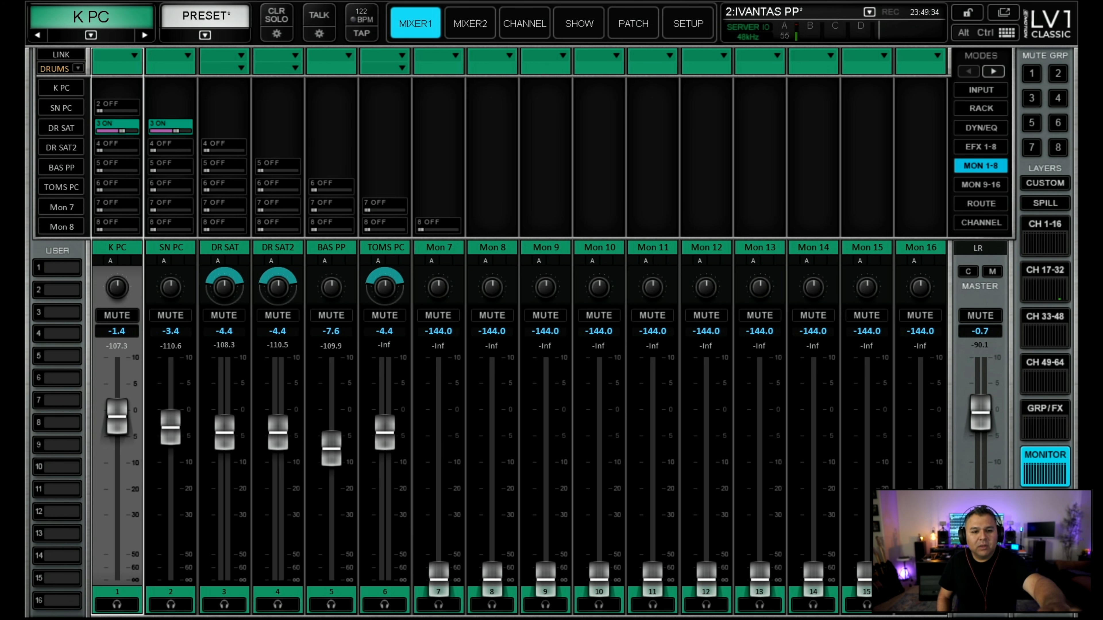
left_click(525, 24)
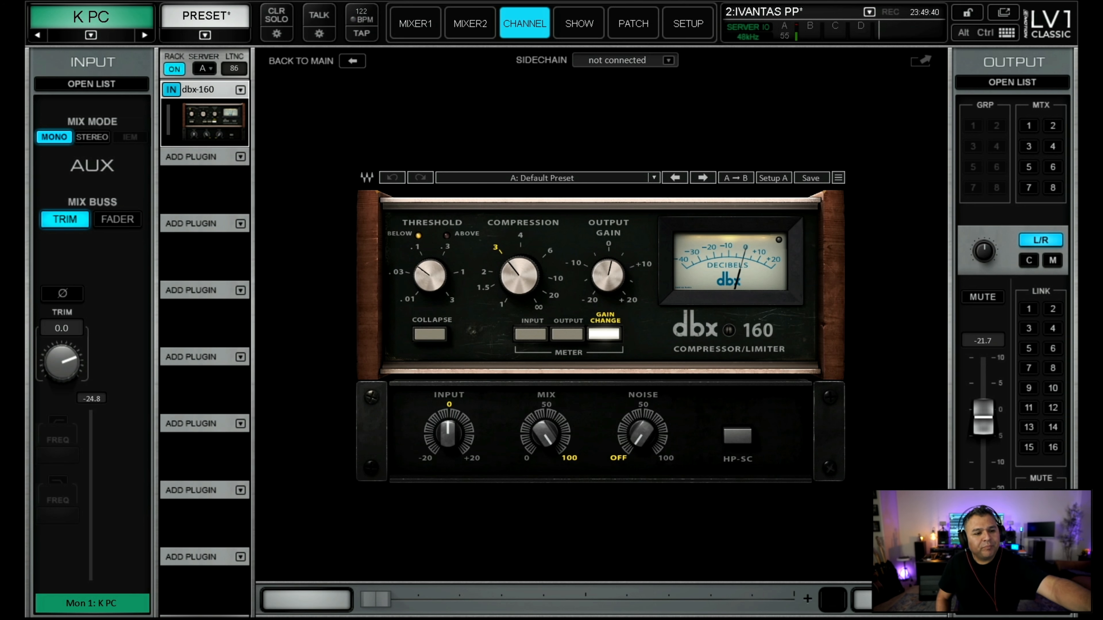
Step through the SN PC, DR SAT and DR SAT2 buses to view the plugin on each.
key("Right")
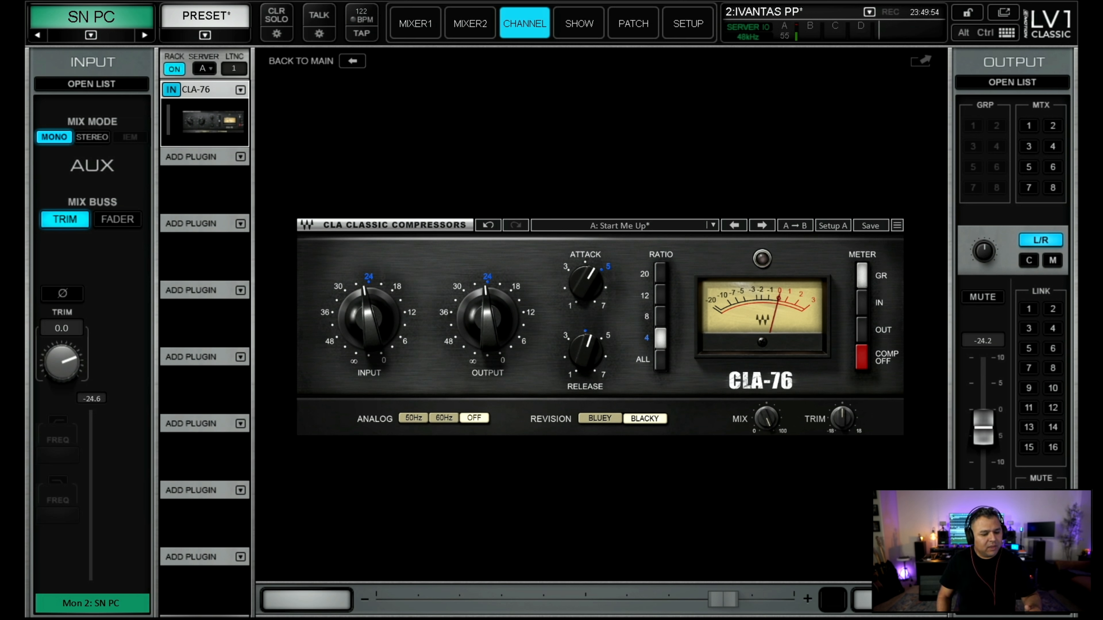
key("Right")
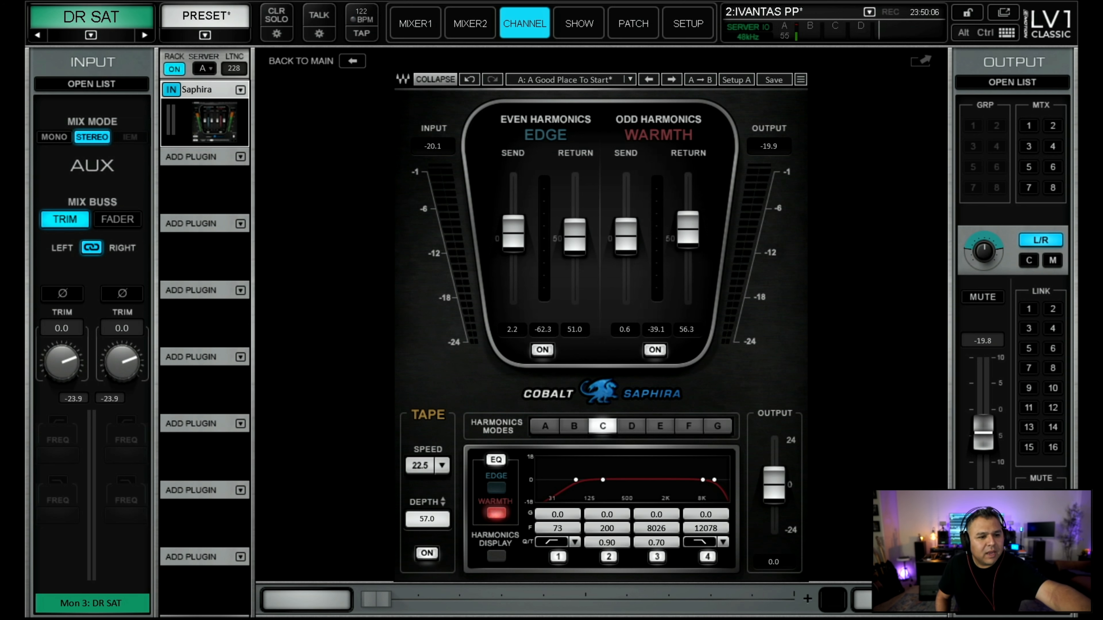
left_click(145, 35)
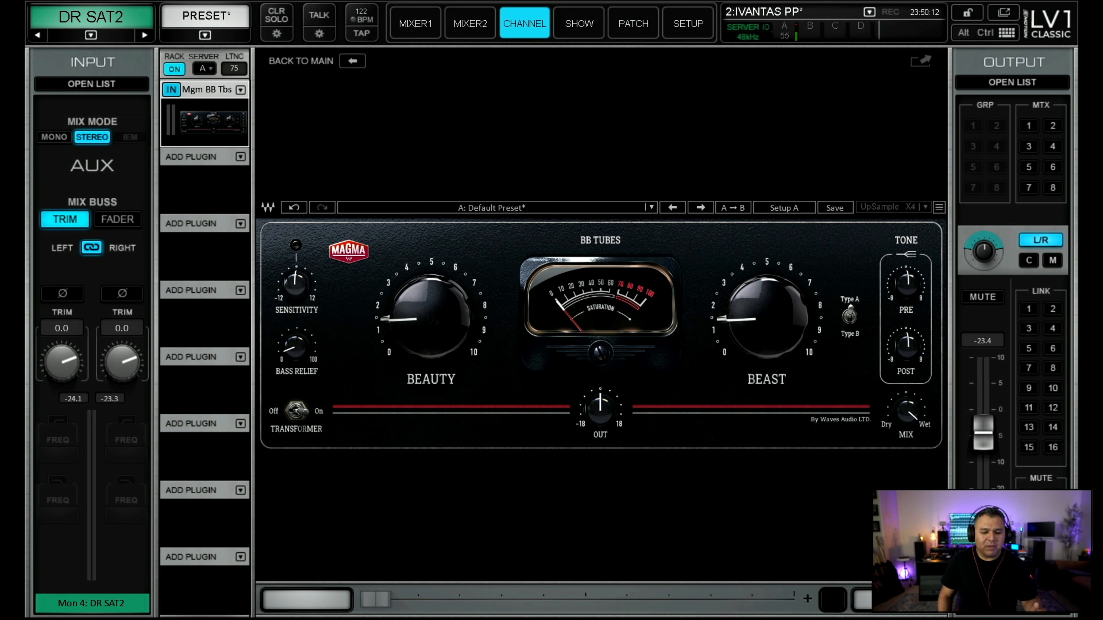
Examine the Transformer switch and the Beauty and Beast controls of DR SAT2's BB Tubes plugin, plus the bus's L/R routing.
left_click(297, 411)
left_click(297, 411)
left_click(431, 317)
left_click(767, 317)
left_click(431, 317)
left_click(767, 317)
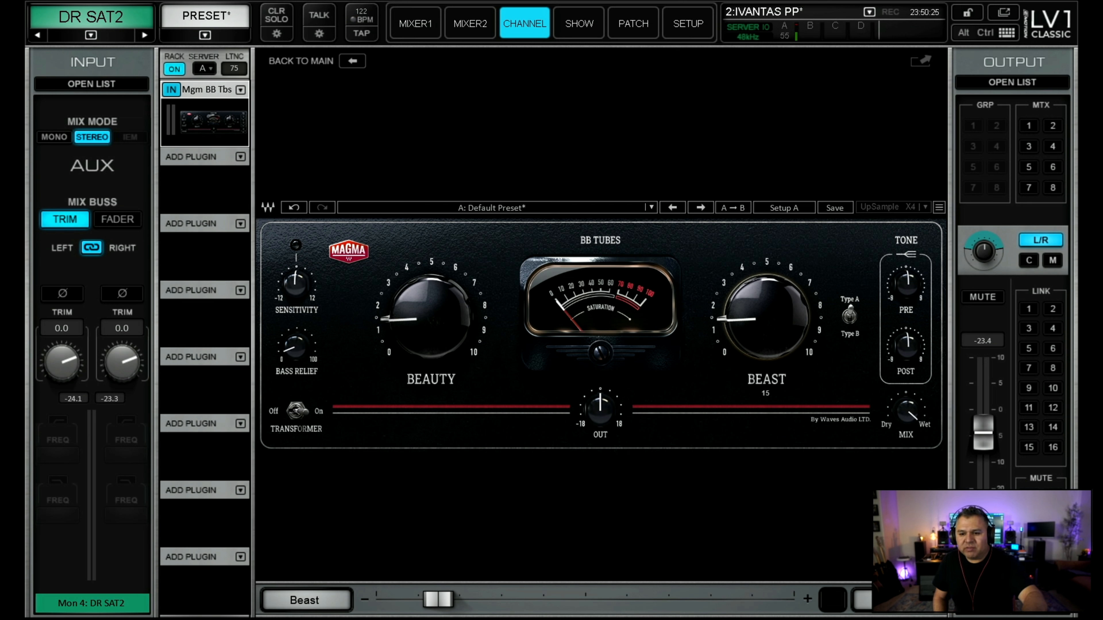
left_click(1040, 240)
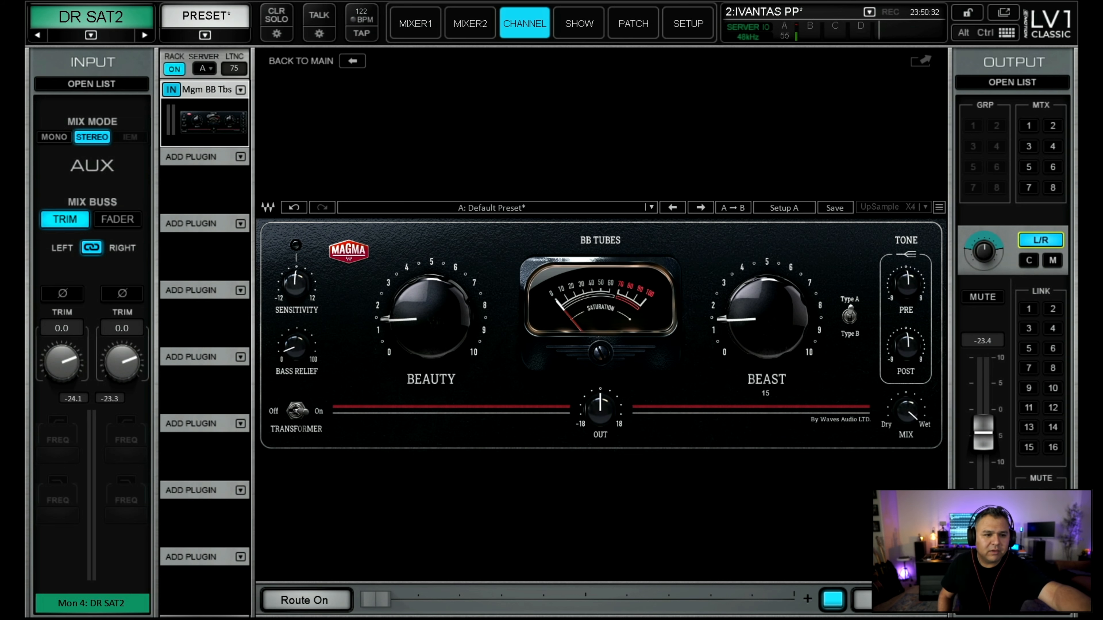
View the BAS PP bus's Scheps Omni Channel plugin and open the SSLChannel plugin of the BASS channel on the channel 1-16 layer.
left_click(145, 34)
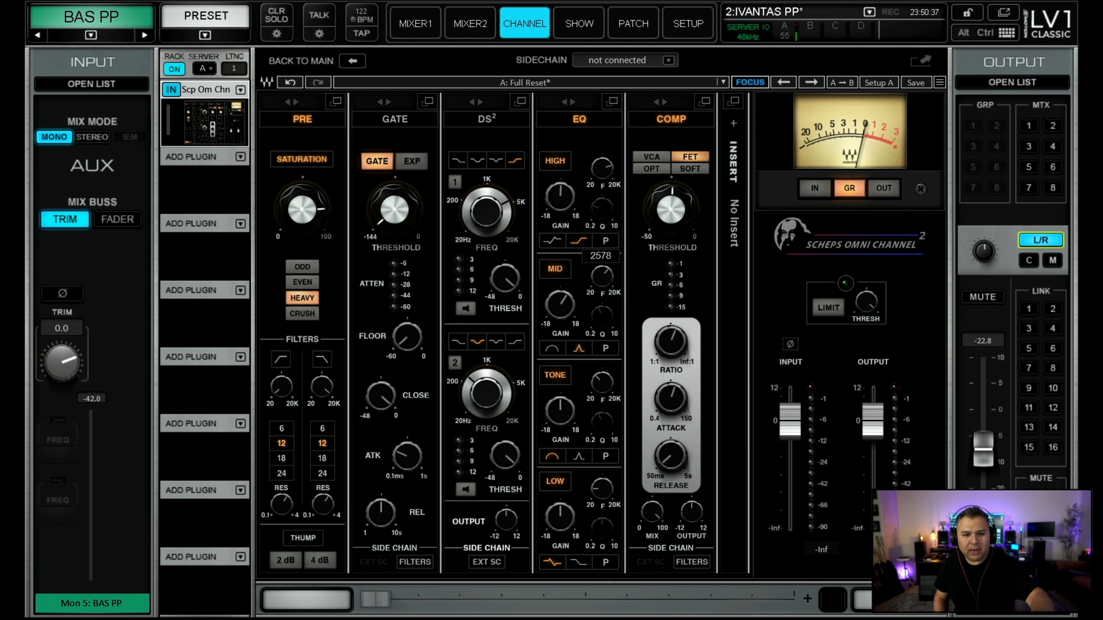
left_click(416, 23)
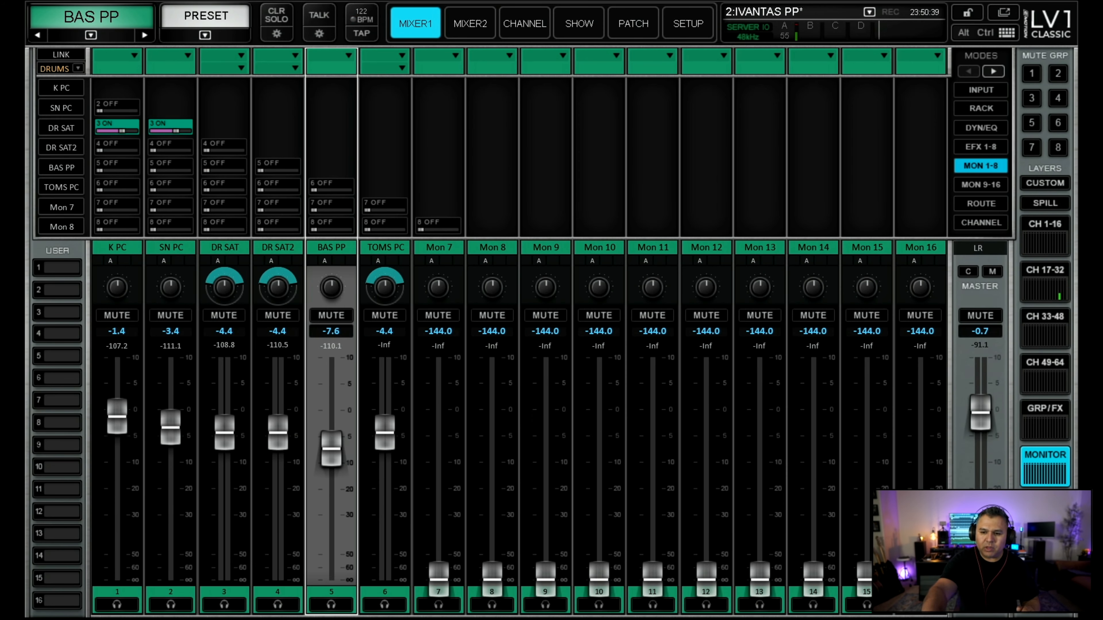
left_click(1045, 235)
left_click(543, 516)
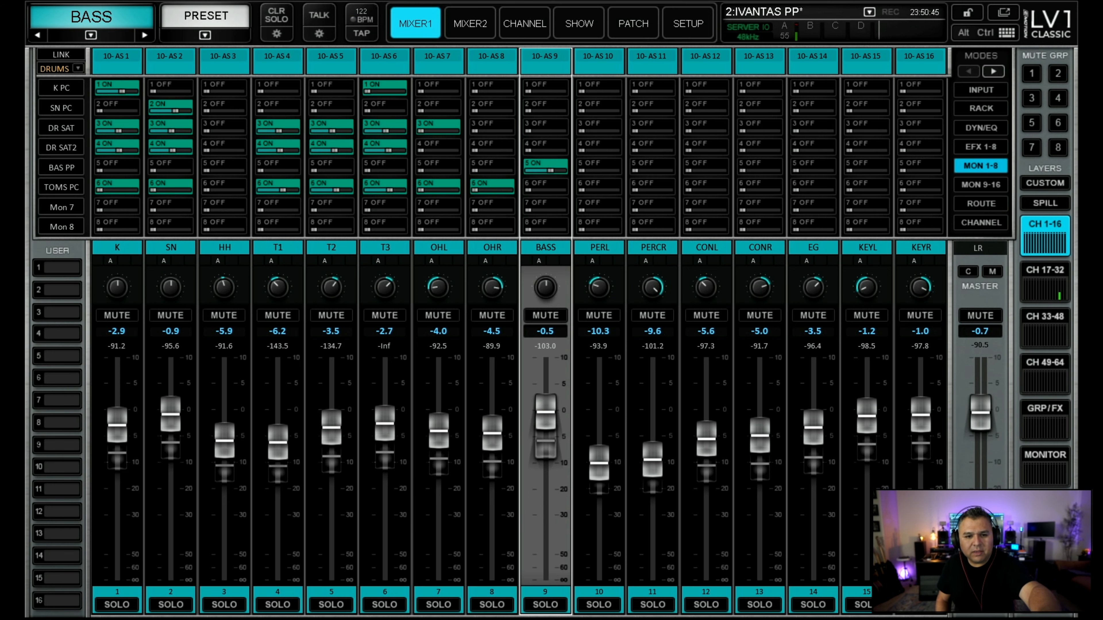
left_click(524, 23)
left_click(213, 122)
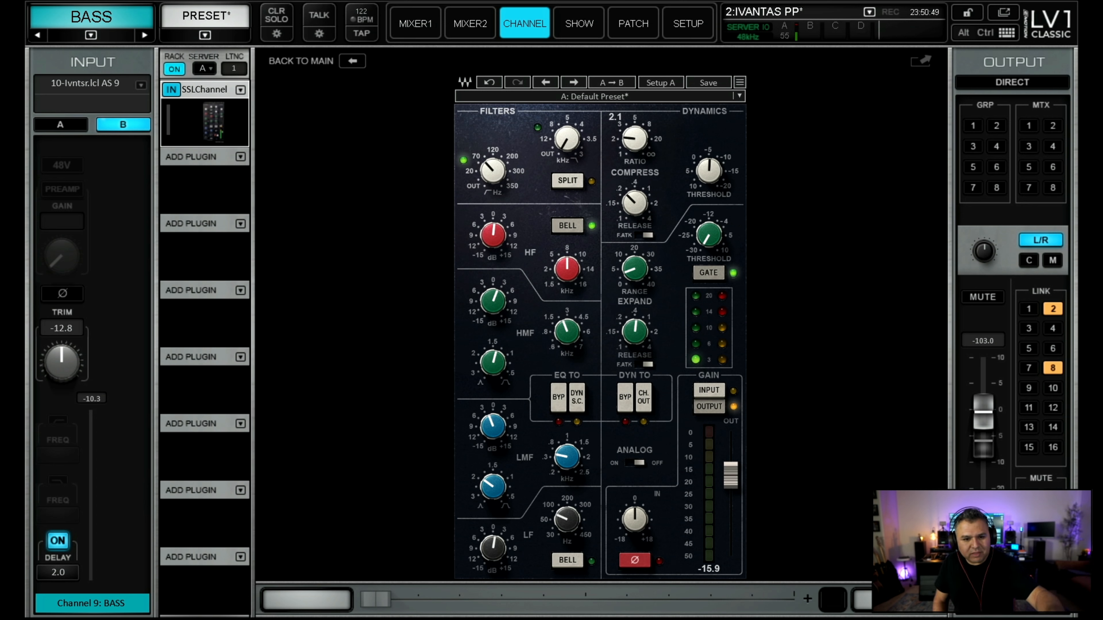
Examine the bass's high-pass frequency, HF gain, HMF gain and frequency, and compressor ratio in the SSLChannel plugin.
left_click(498, 174)
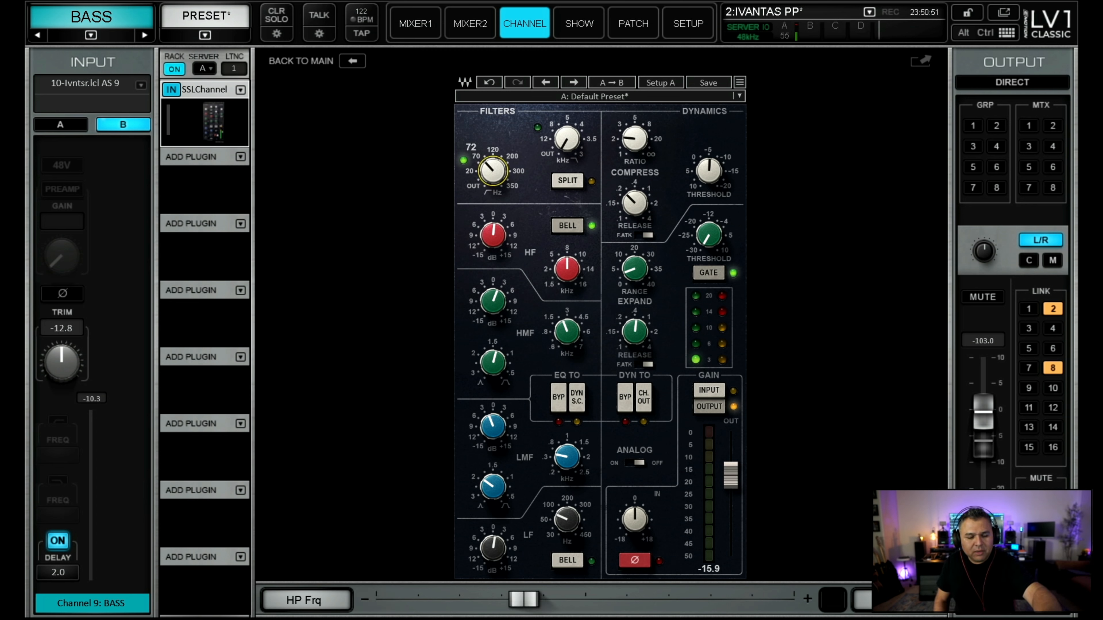
left_click(493, 235)
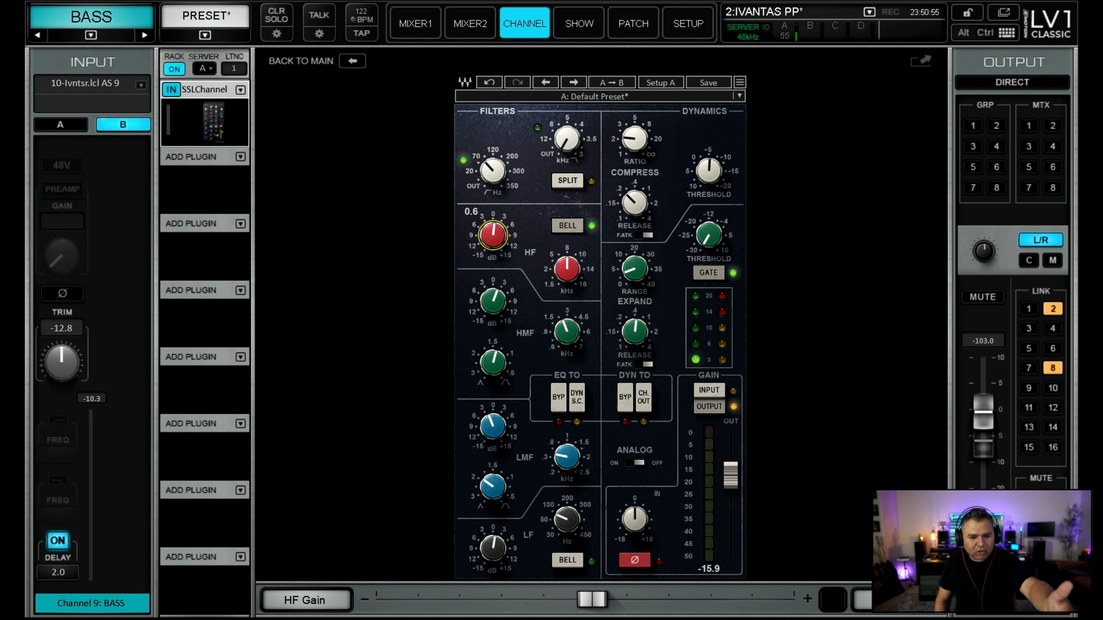
left_click(493, 301)
left_click(567, 332)
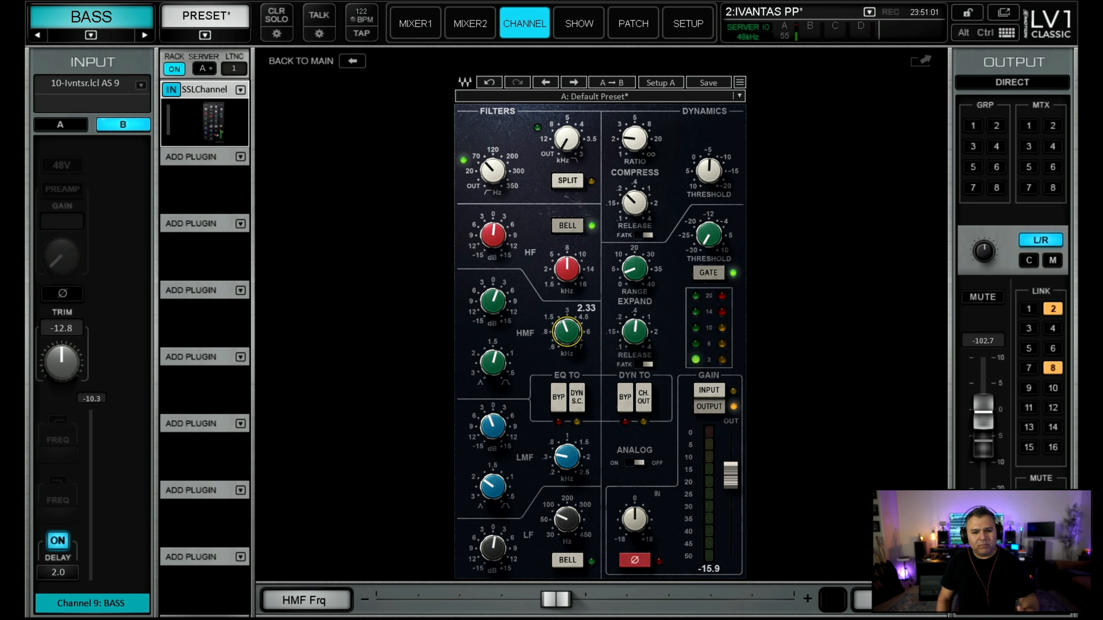
left_click(635, 139)
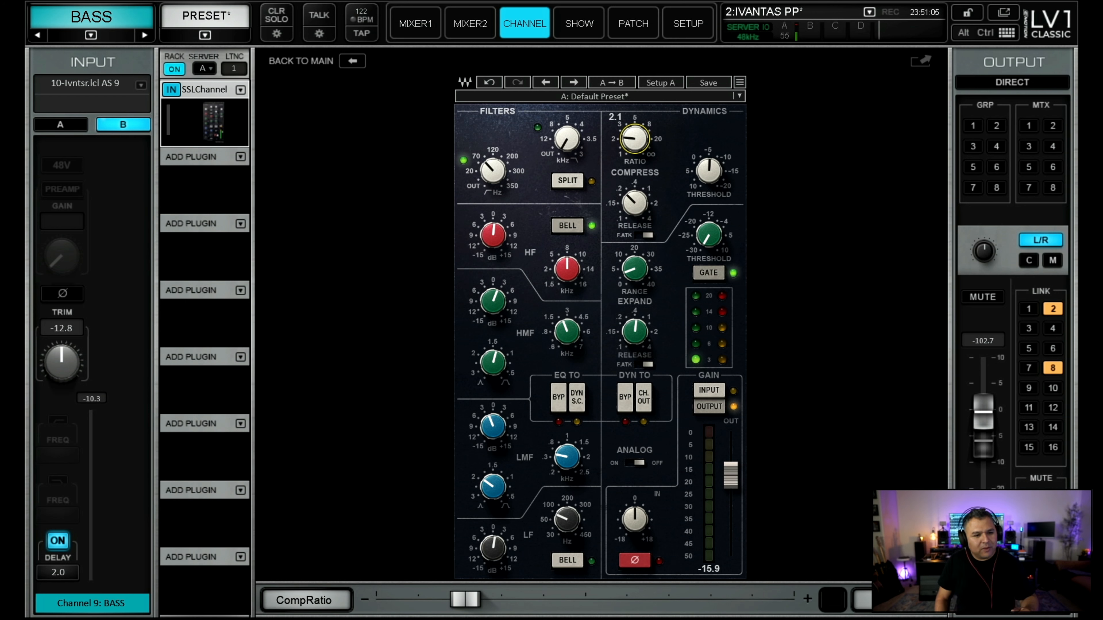
View the BASS channel's aux sends and select the BAS PP bus on the monitor layer.
left_click(353, 61)
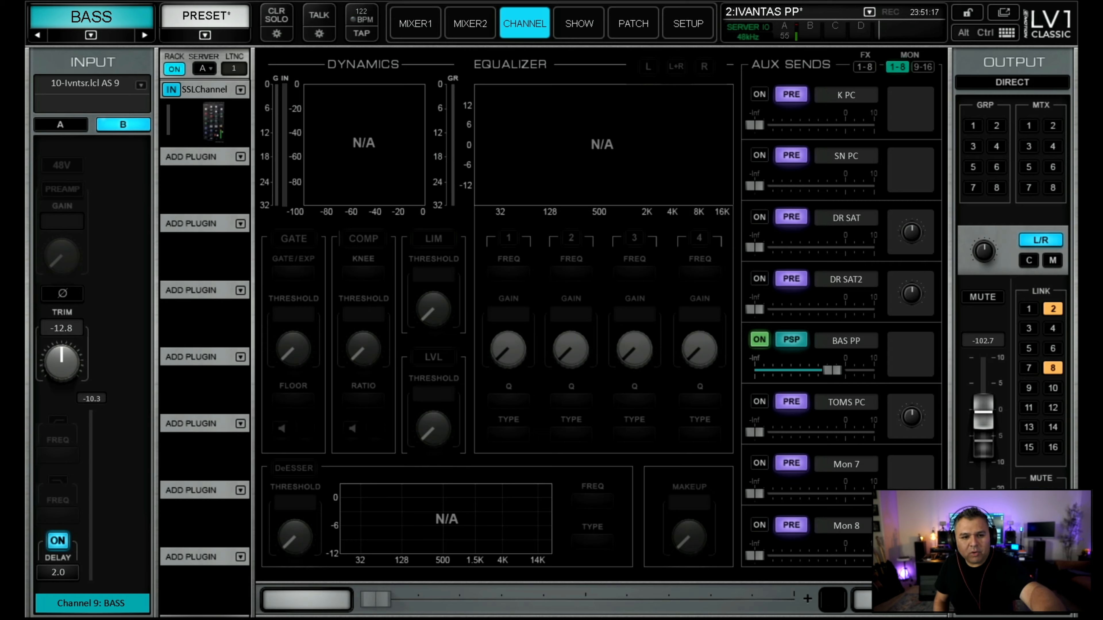
left_click(416, 24)
left_click(1045, 466)
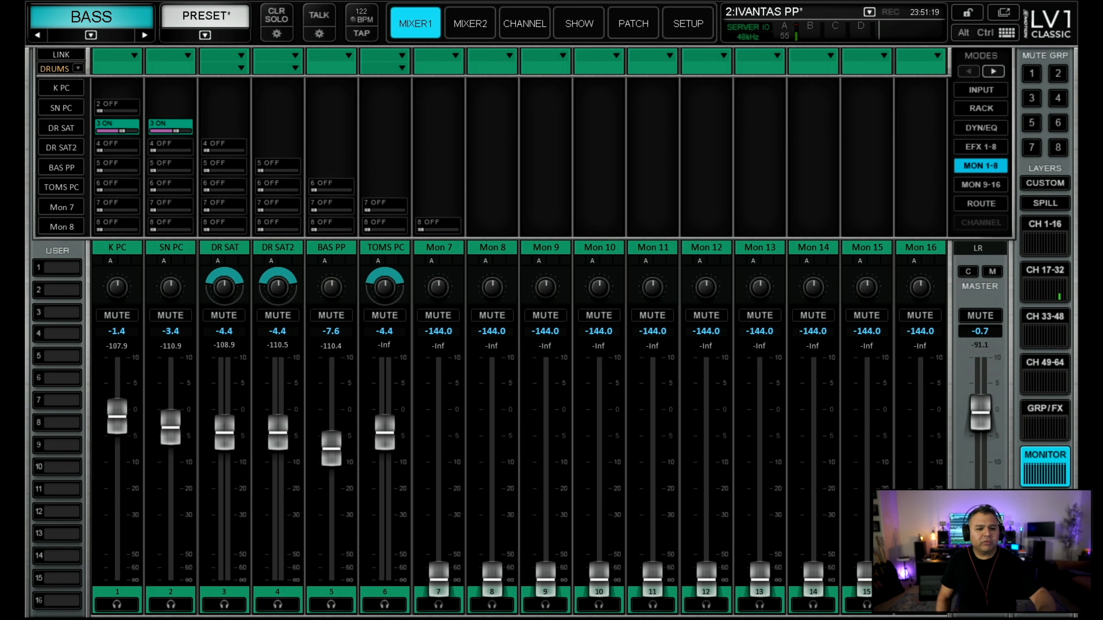
left_click(335, 519)
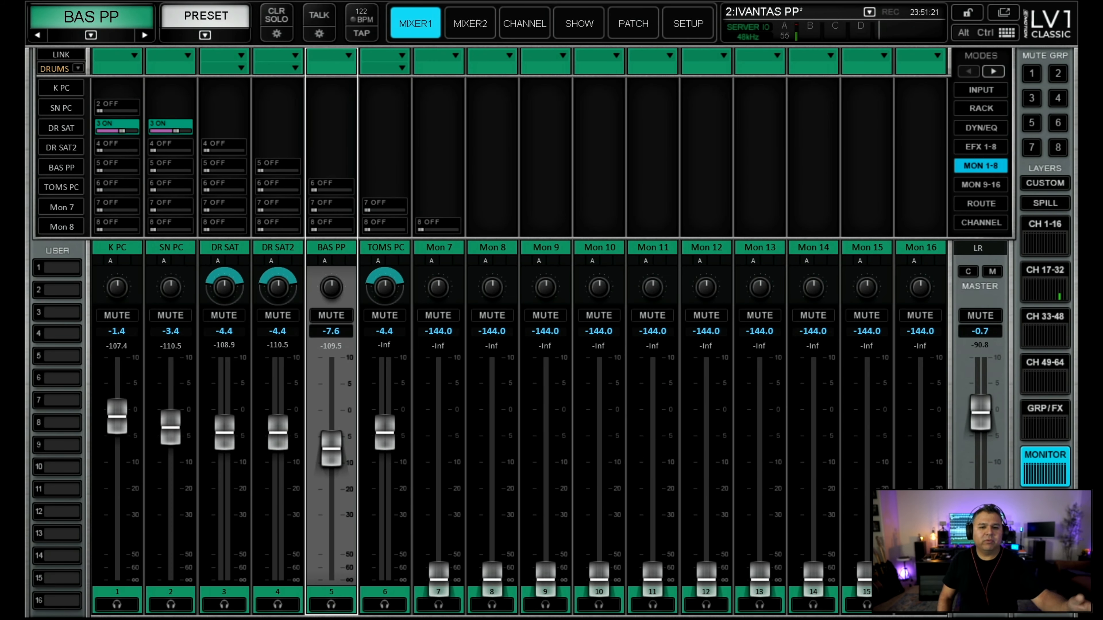
View the BAS PP bus's Scheps Omni Channel settings, including saturation, EQ and compressor, and select the TOMS PC bus in the mixer.
left_click(524, 24)
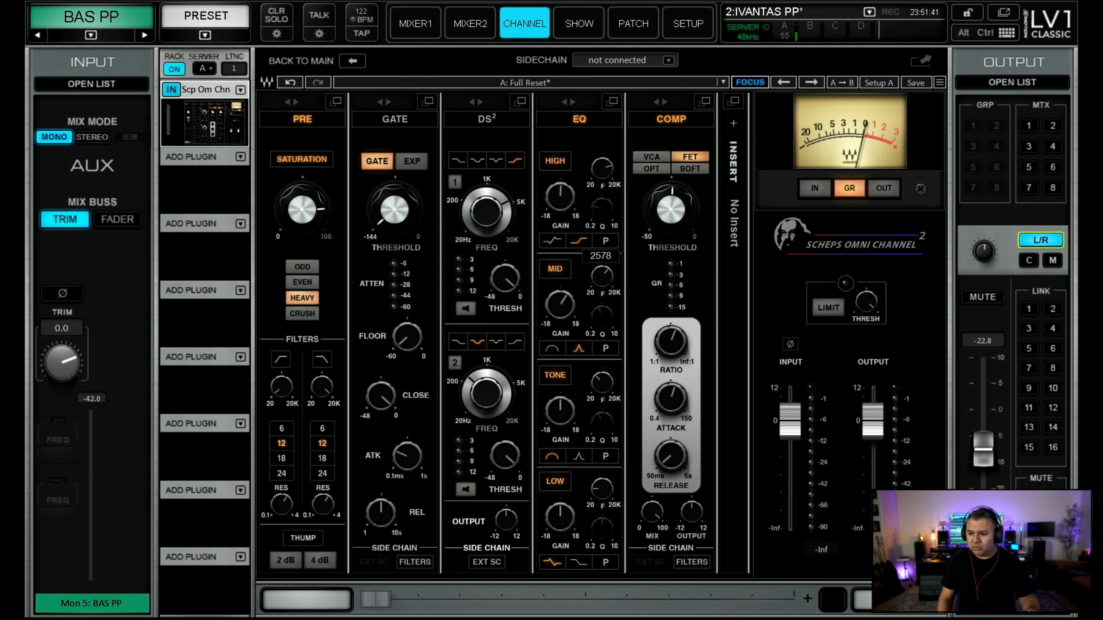
left_click(415, 24)
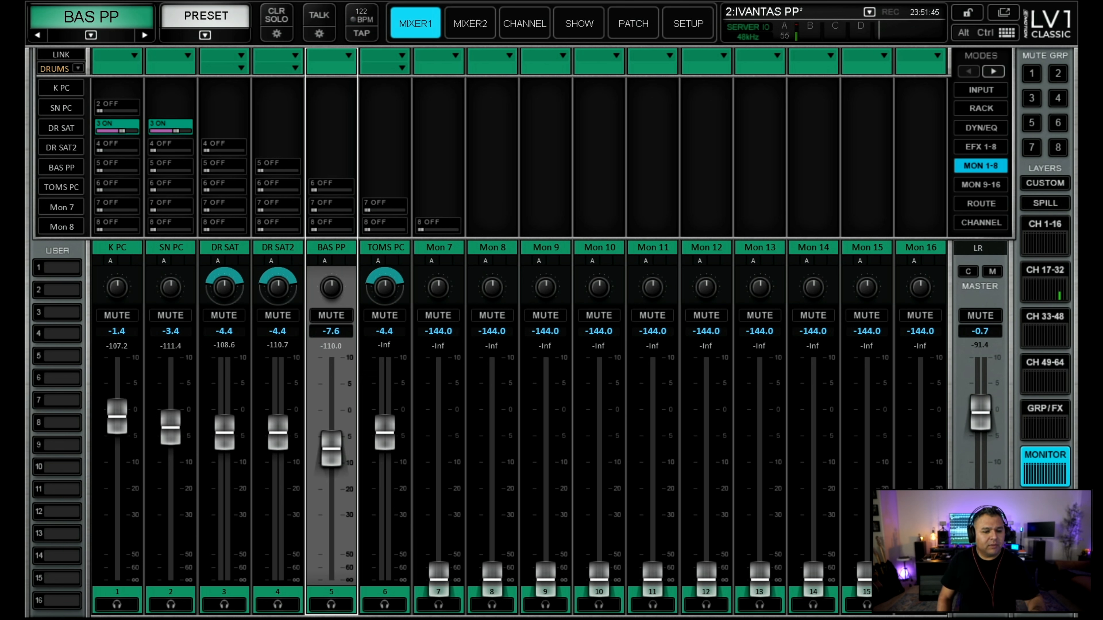
left_click(385, 247)
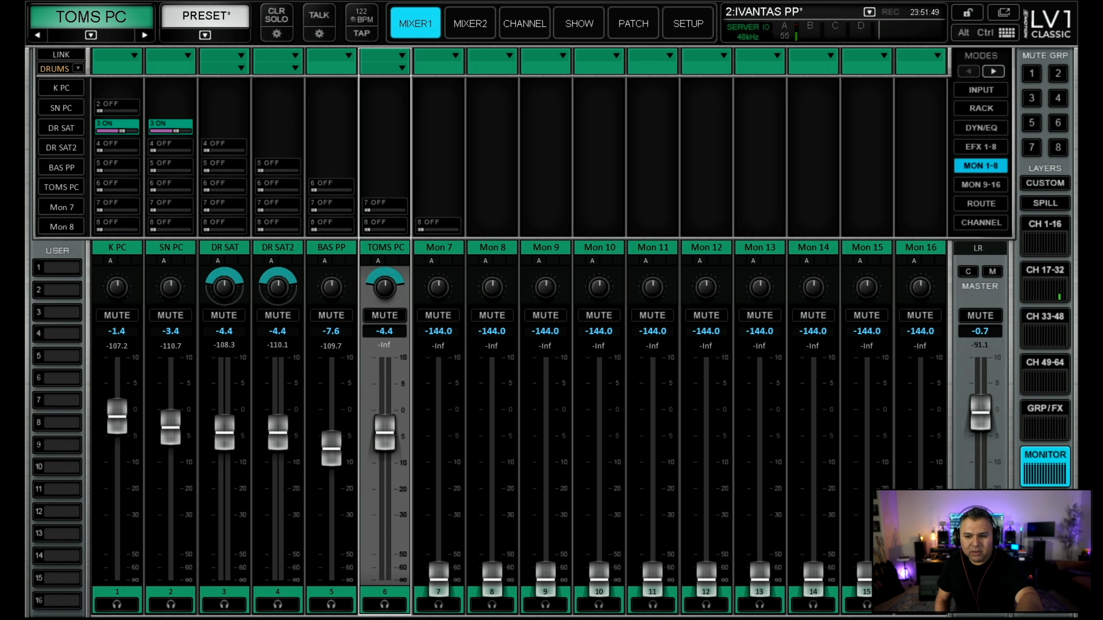
Select channel T1 on the channel 1-16 layer and show the channels' send levels to the TOMS PC bus on the faders.
left_click(1044, 236)
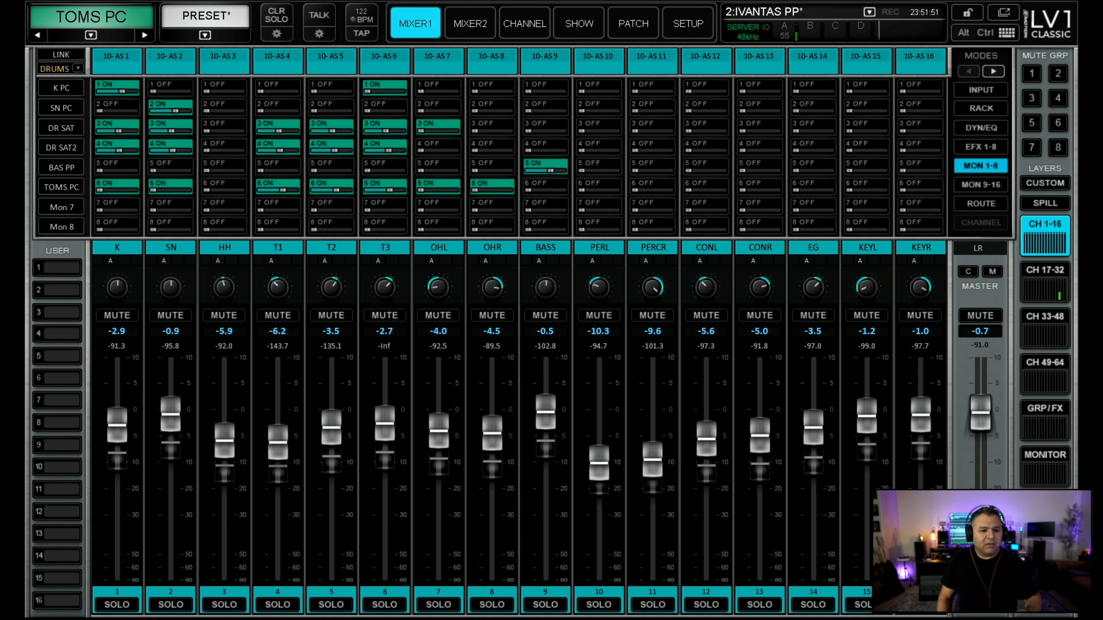
left_click(287, 512)
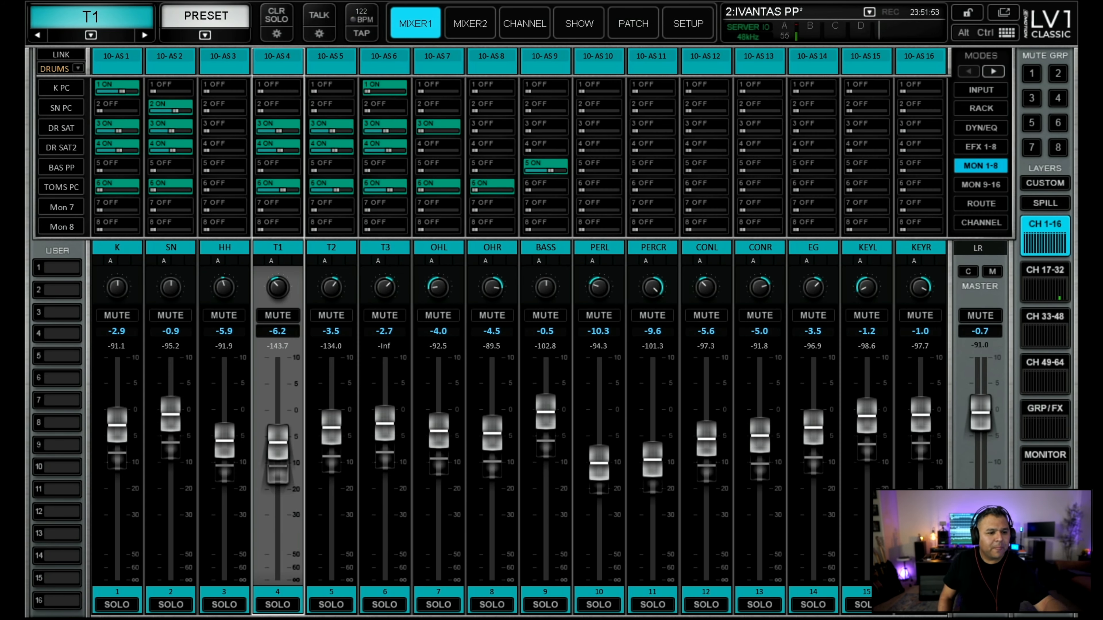
left_click(61, 187)
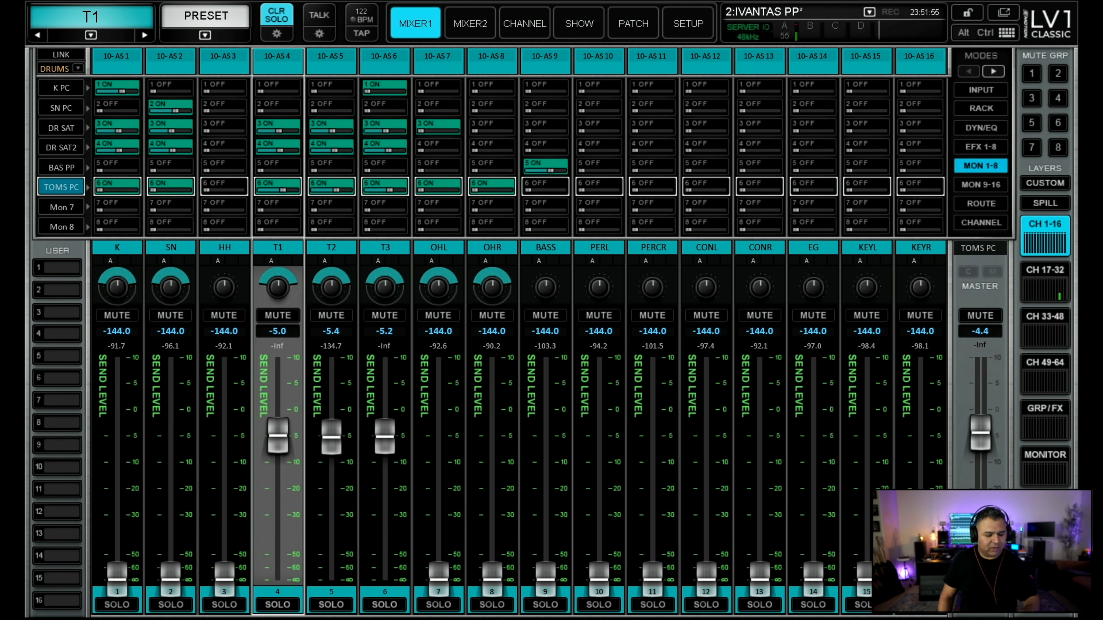